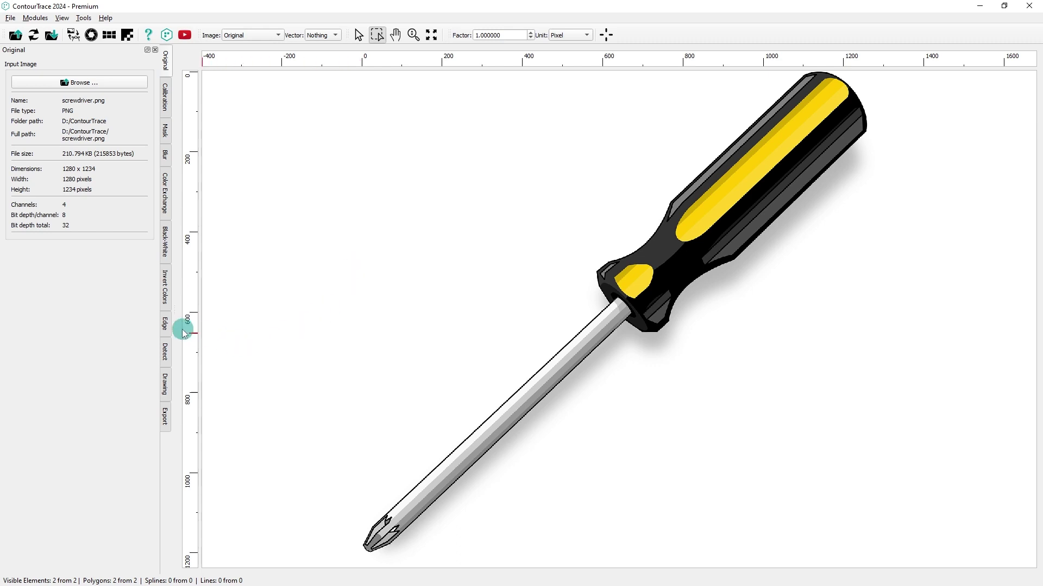
Enable edge detection on the screwdriver and trace its edges as Detect vector outlines
click(165, 325)
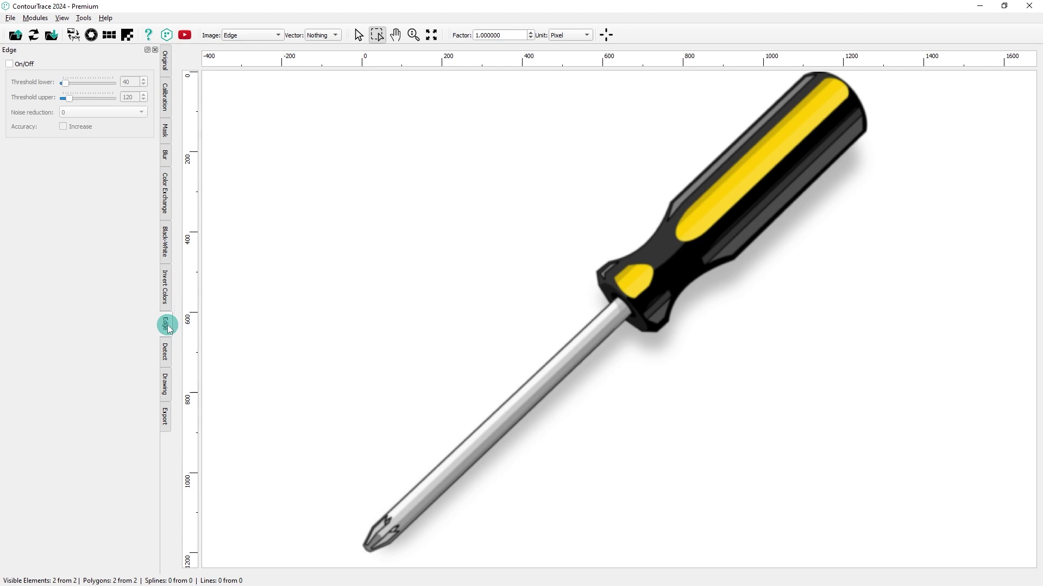
click(10, 65)
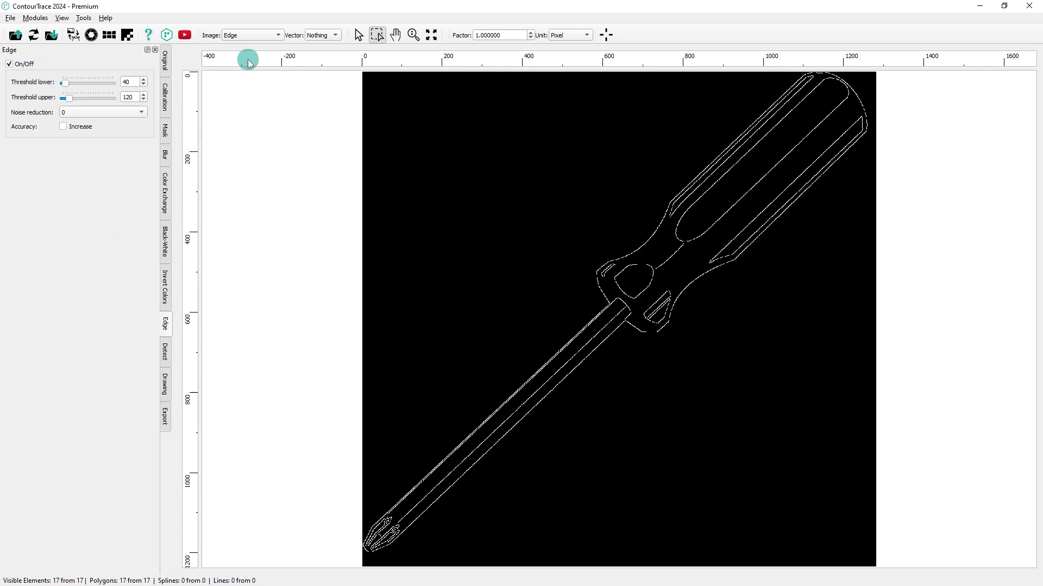
click(323, 35)
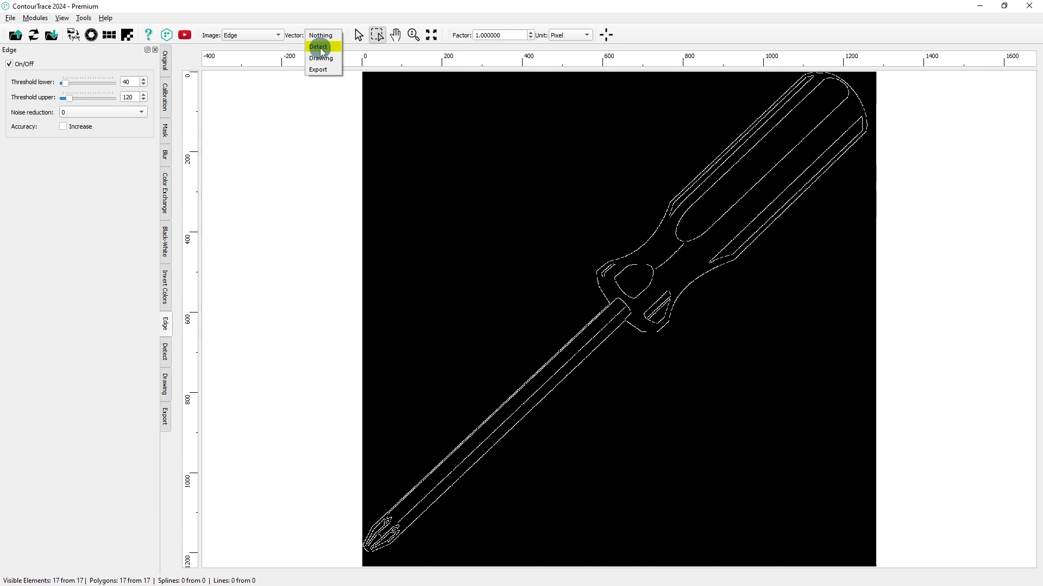
click(321, 46)
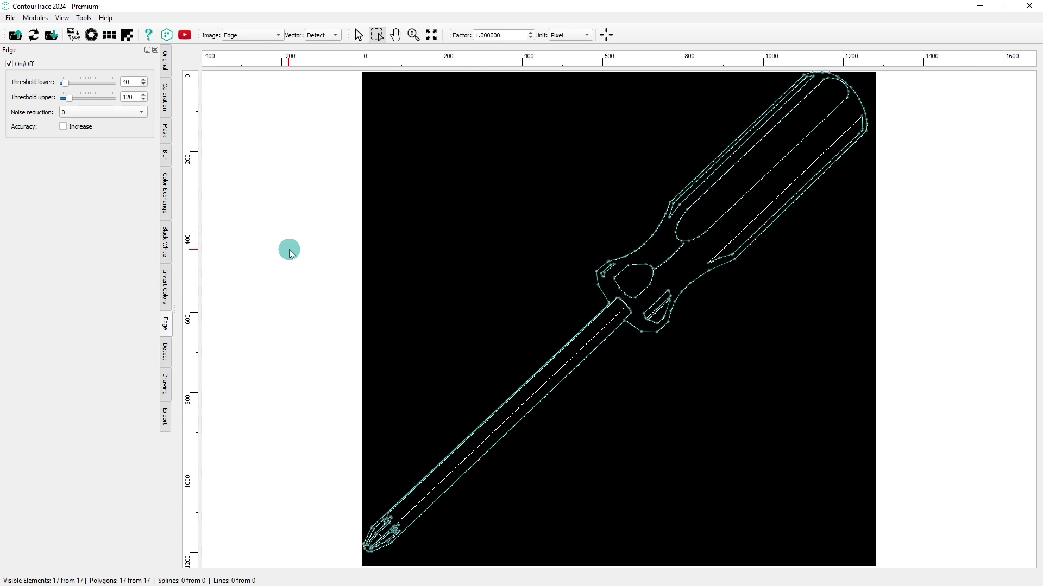
click(325, 34)
click(322, 24)
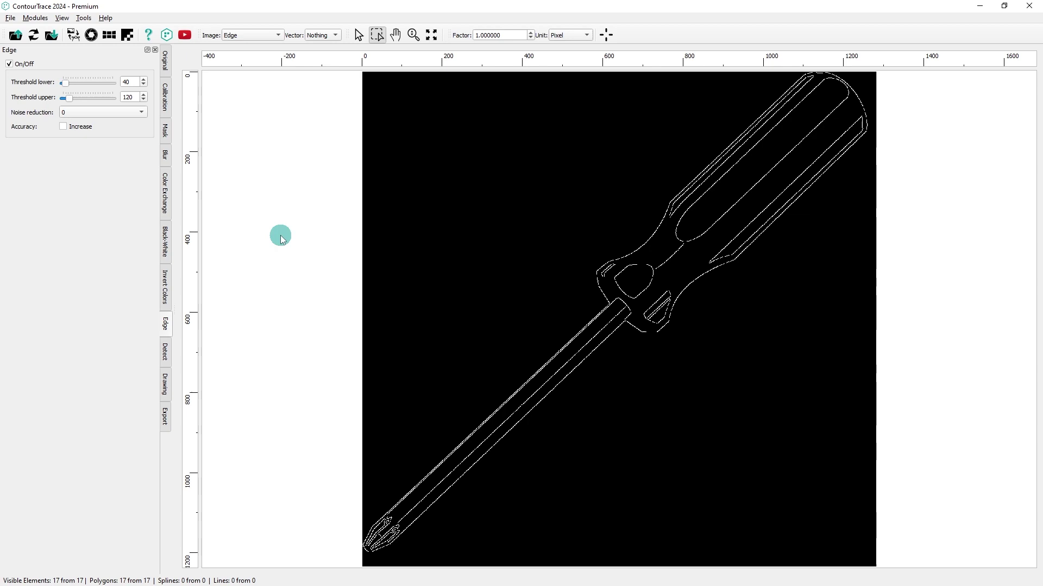
scroll(630, 240, up, 3)
scroll(630, 240, up, 2)
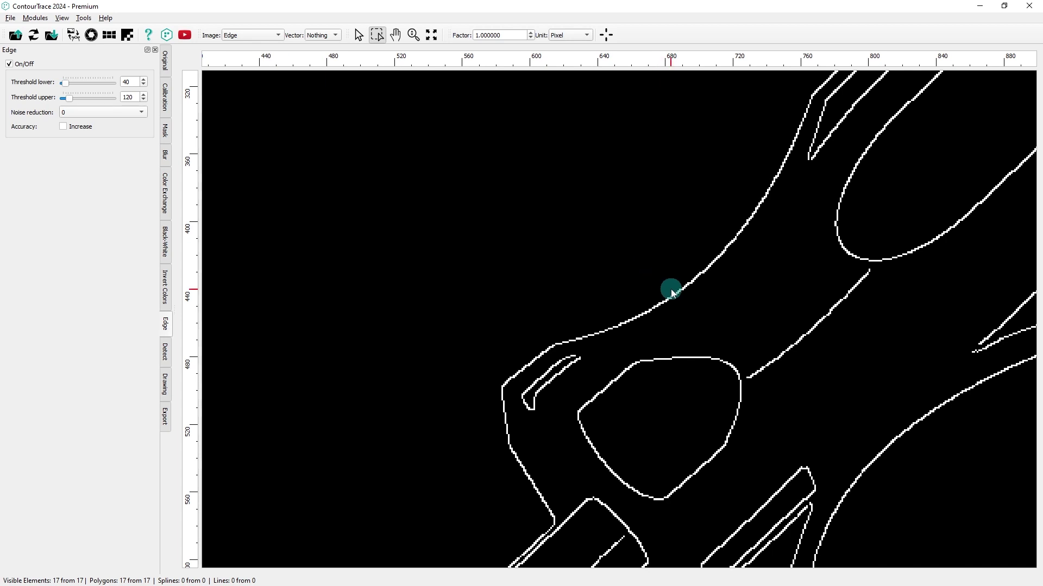
click(341, 37)
click(325, 52)
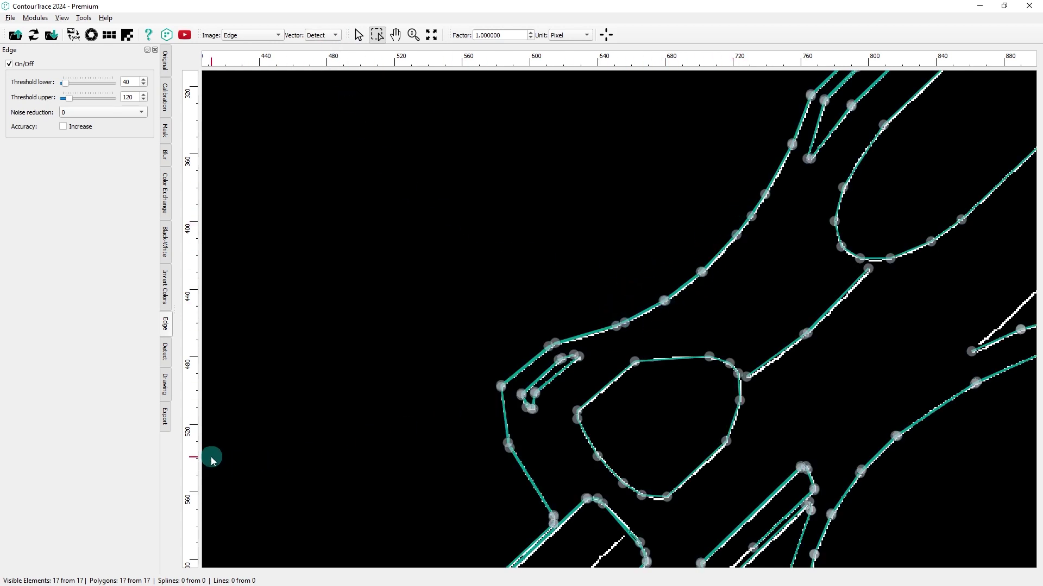
Move a handle outline vertex up-left and show the outlines on a white background
click(164, 384)
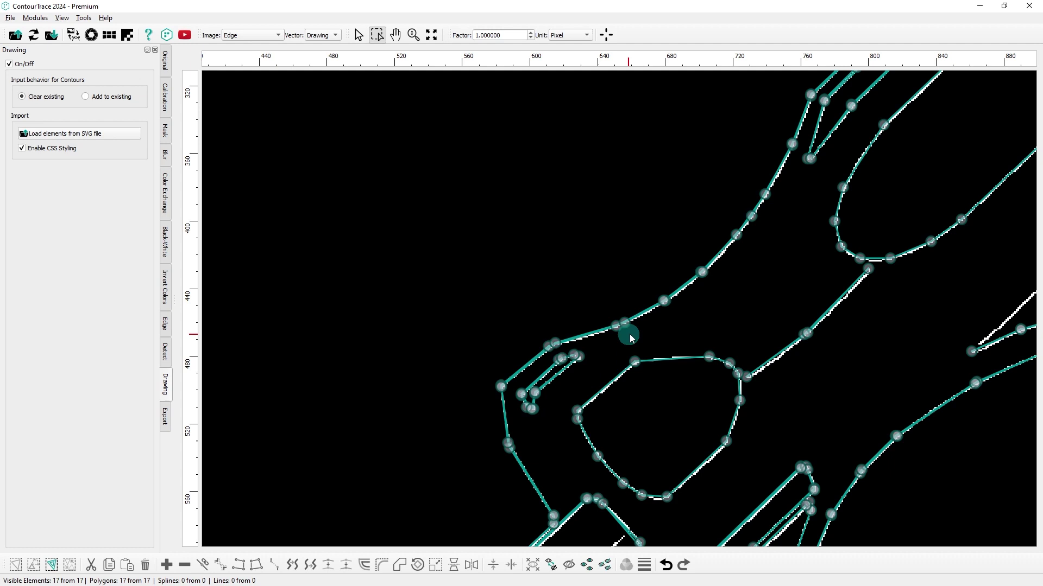
drag(663, 302, 587, 251)
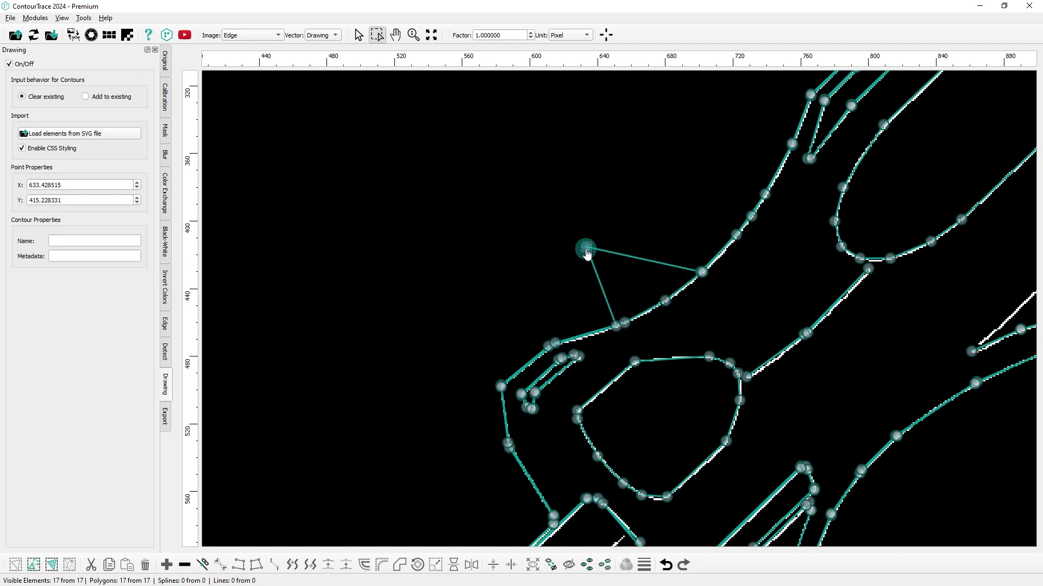
click(264, 35)
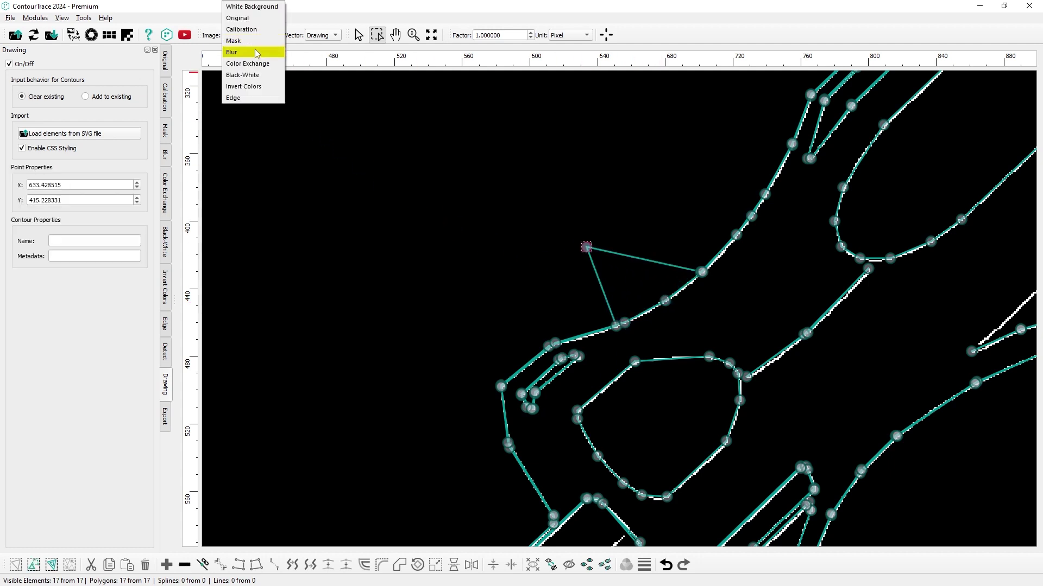
click(249, 6)
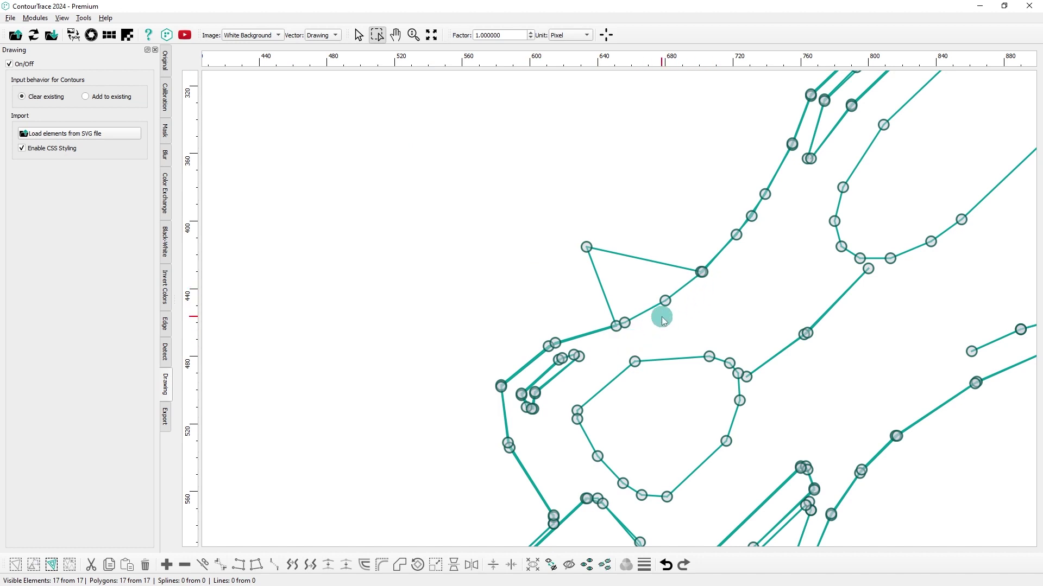
Turn off edge detection, reapply the white background and pull a handle vertex up-left
click(166, 324)
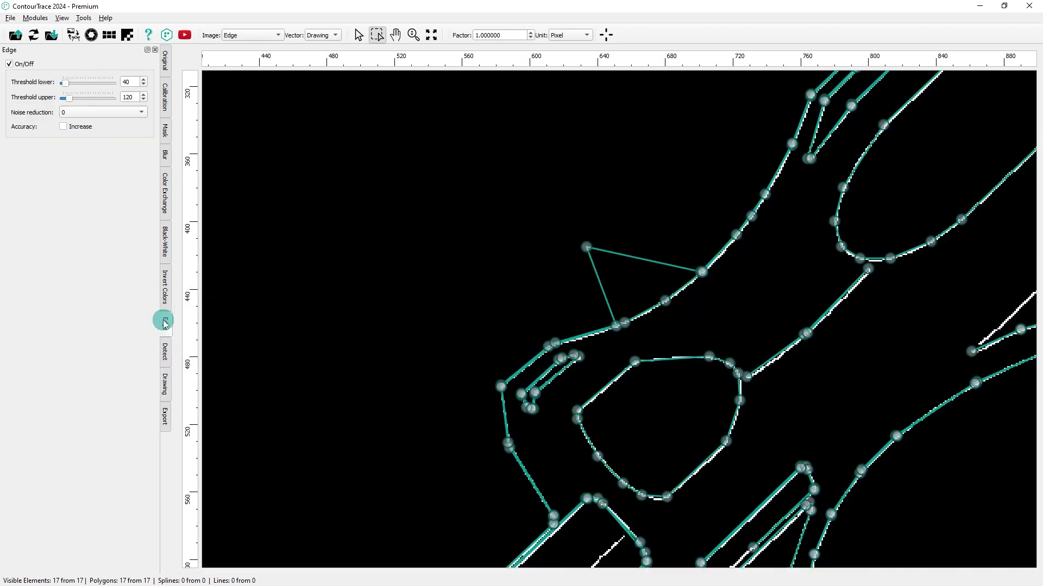
click(21, 66)
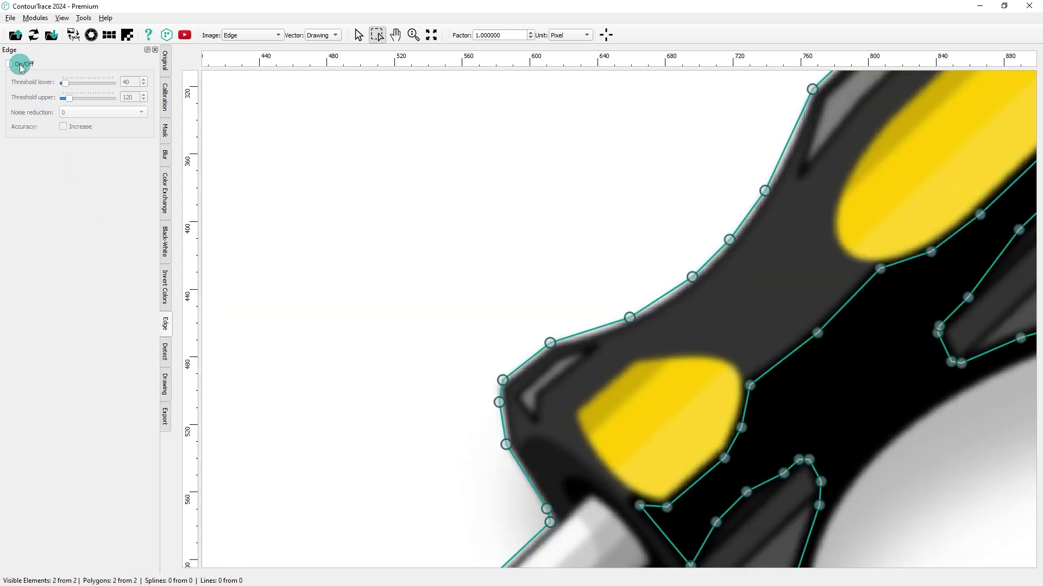
click(166, 385)
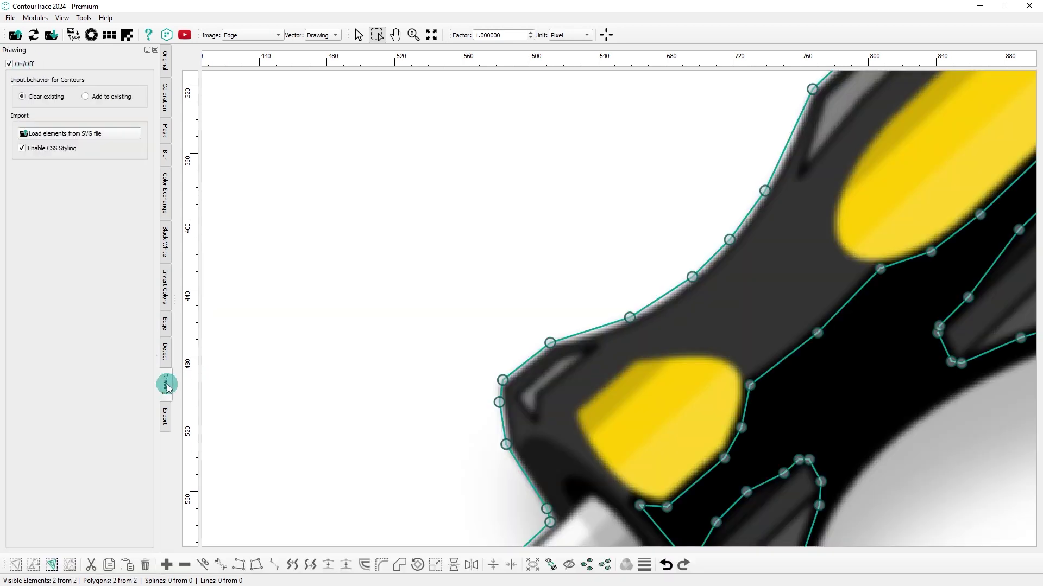
click(244, 35)
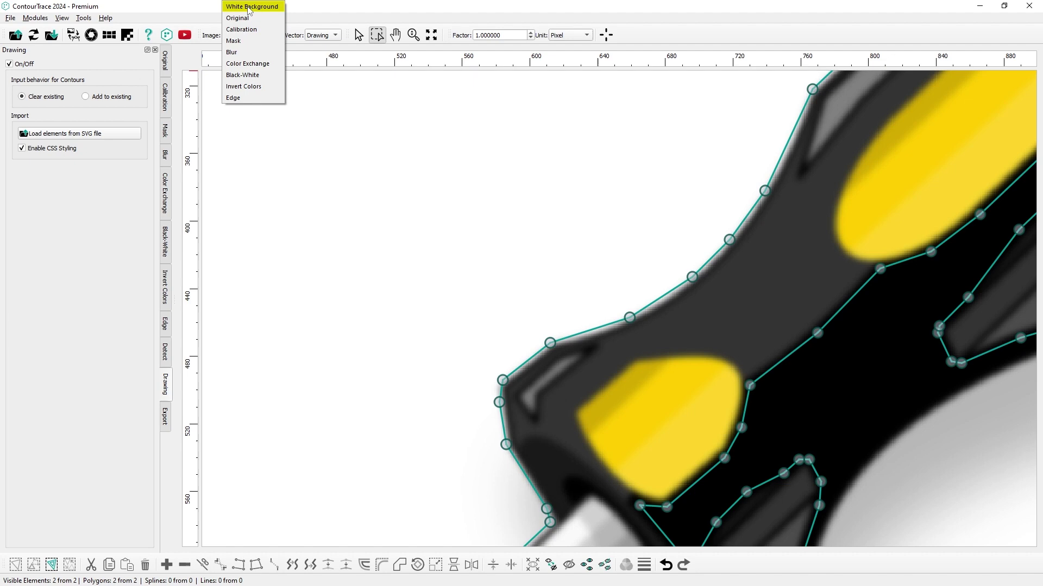
click(250, 7)
drag(629, 317, 561, 223)
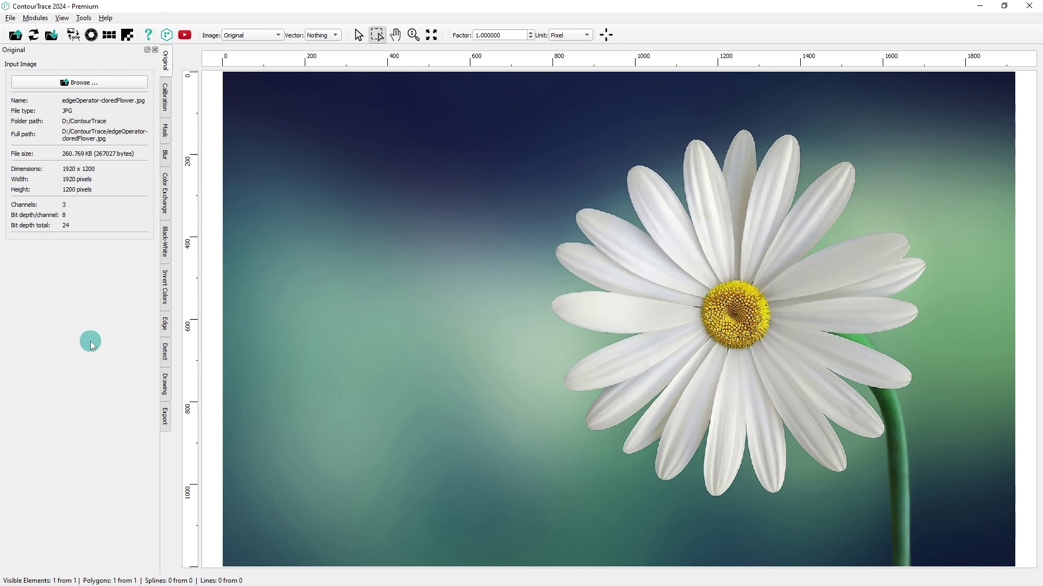
Enable edge detection for the daisy and lower the thresholds to 66 and 187
click(164, 324)
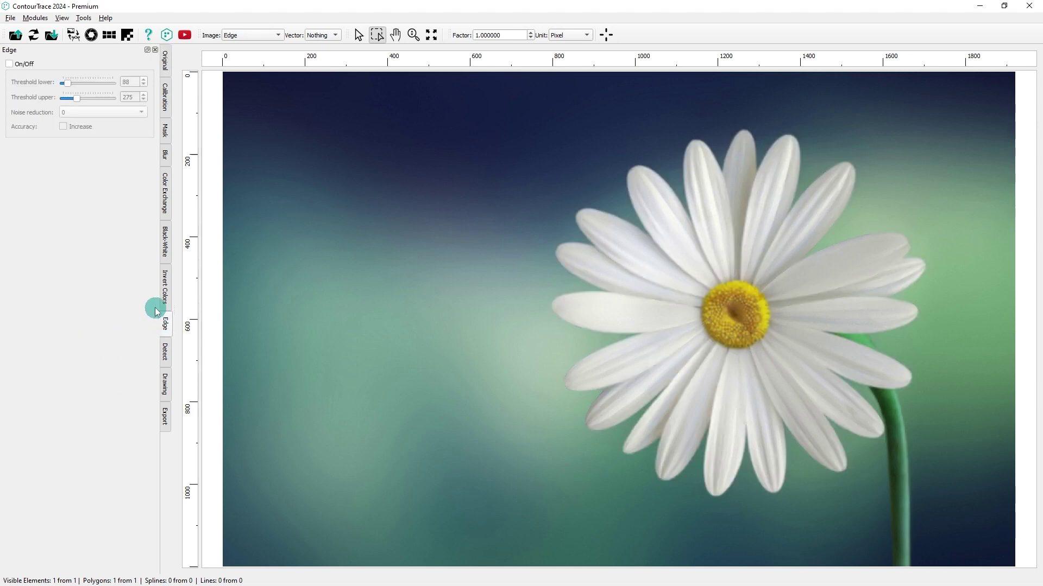
click(9, 64)
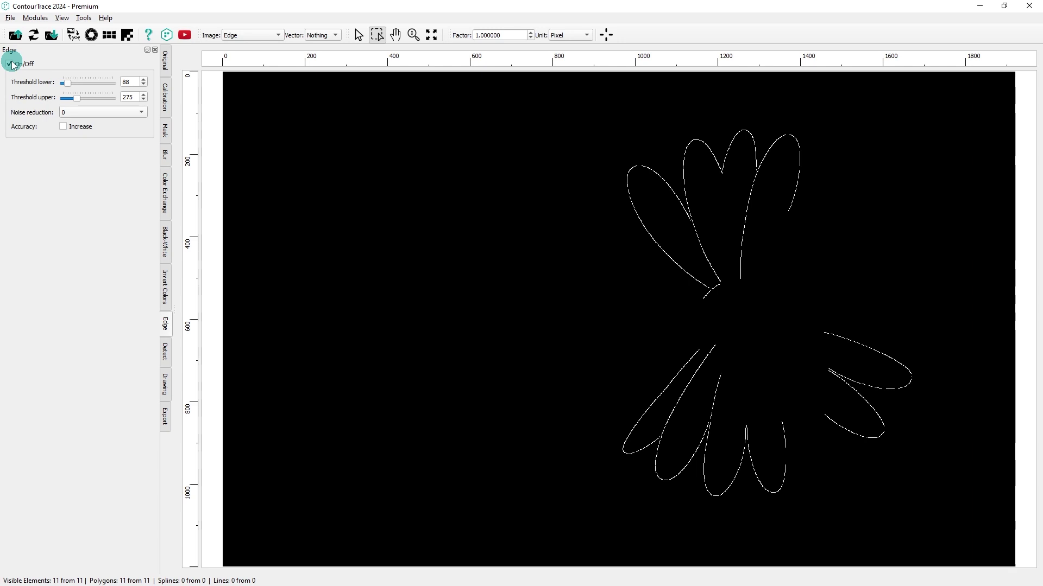
mouse_move(68, 83)
mouse_down()
mouse_move(77, 102)
mouse_move(88, 98)
mouse_move(65, 83)
mouse_move(72, 103)
mouse_up()
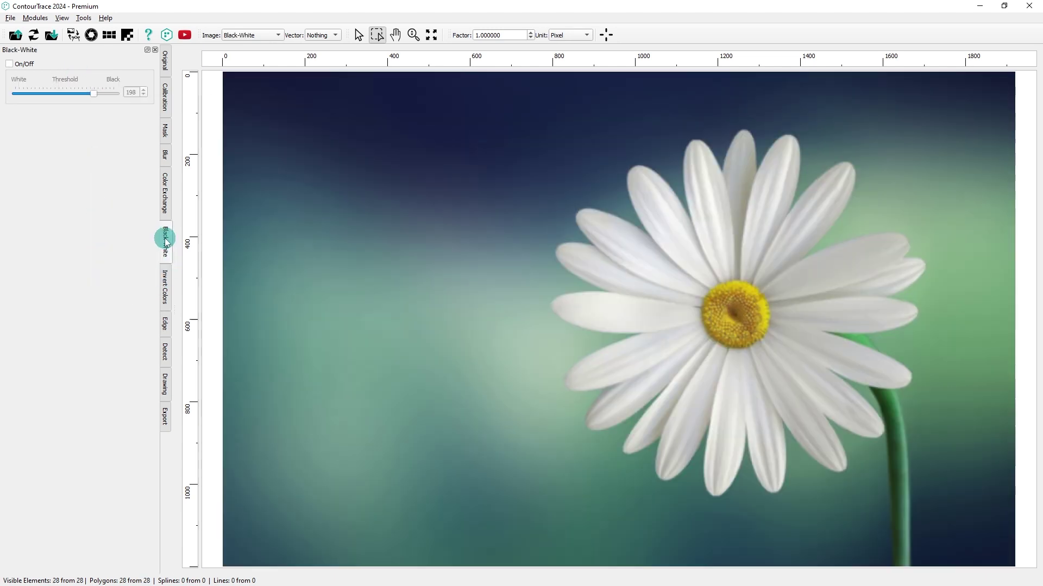
Turn on black-and-white conversion, adjust its threshold and trace Detect vector outlines
click(164, 238)
click(12, 65)
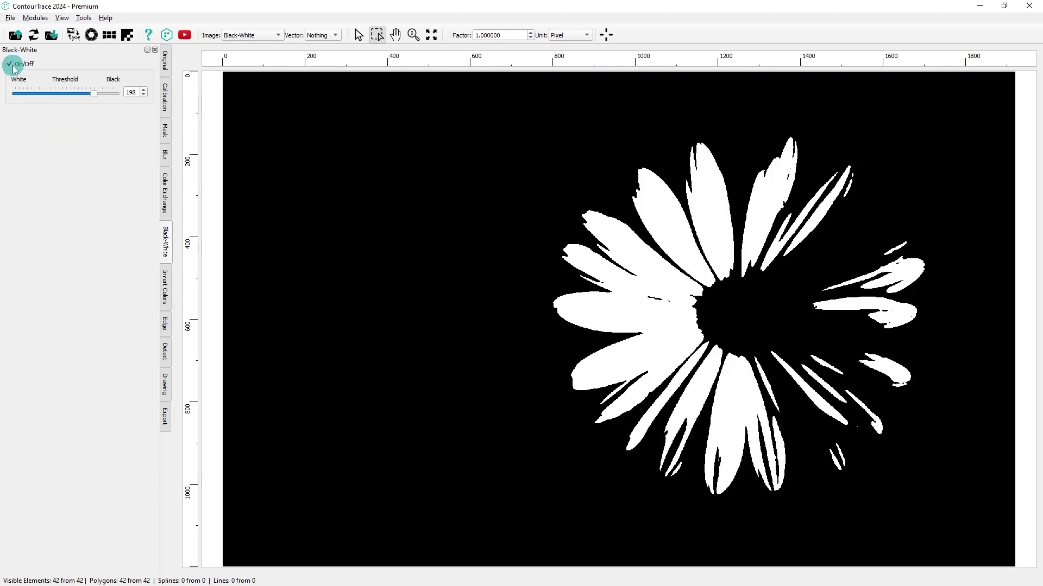
mouse_move(94, 93)
mouse_down()
mouse_move(83, 95)
mouse_move(92, 98)
mouse_up()
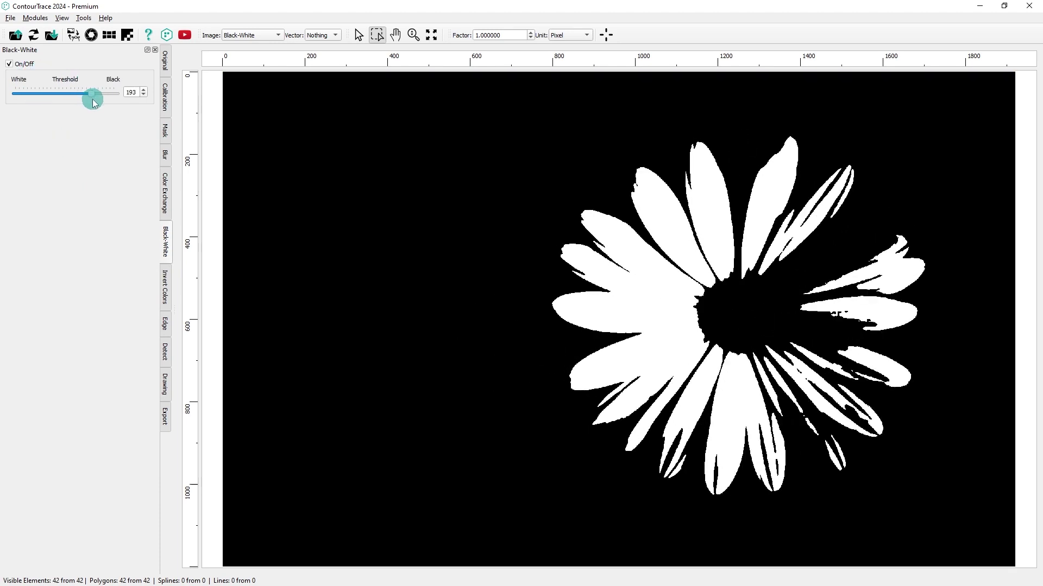
click(317, 34)
click(321, 52)
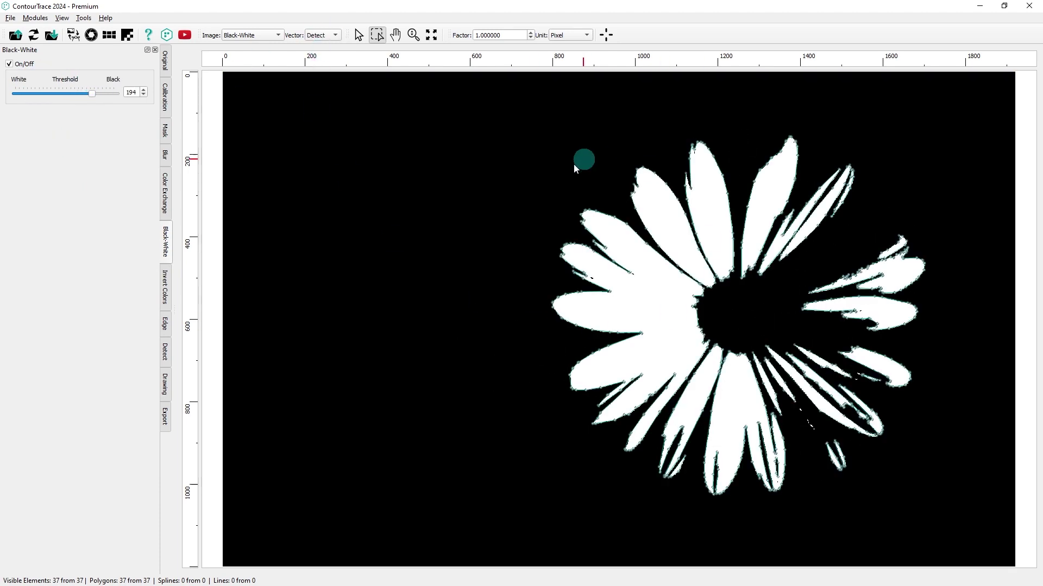
Remove the vector outlines and switch black-and-white conversion back off
click(320, 36)
click(318, 44)
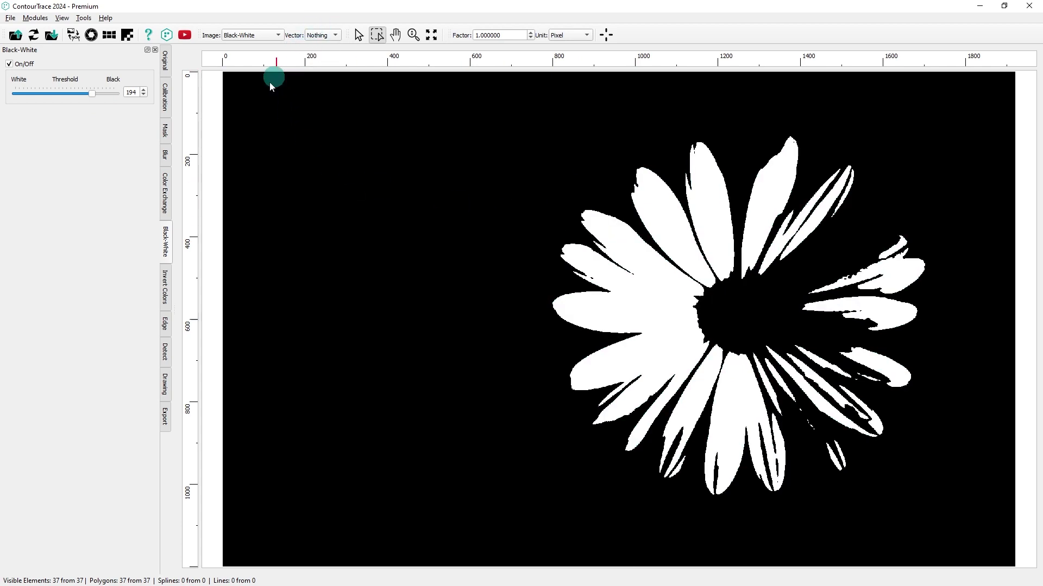
click(10, 65)
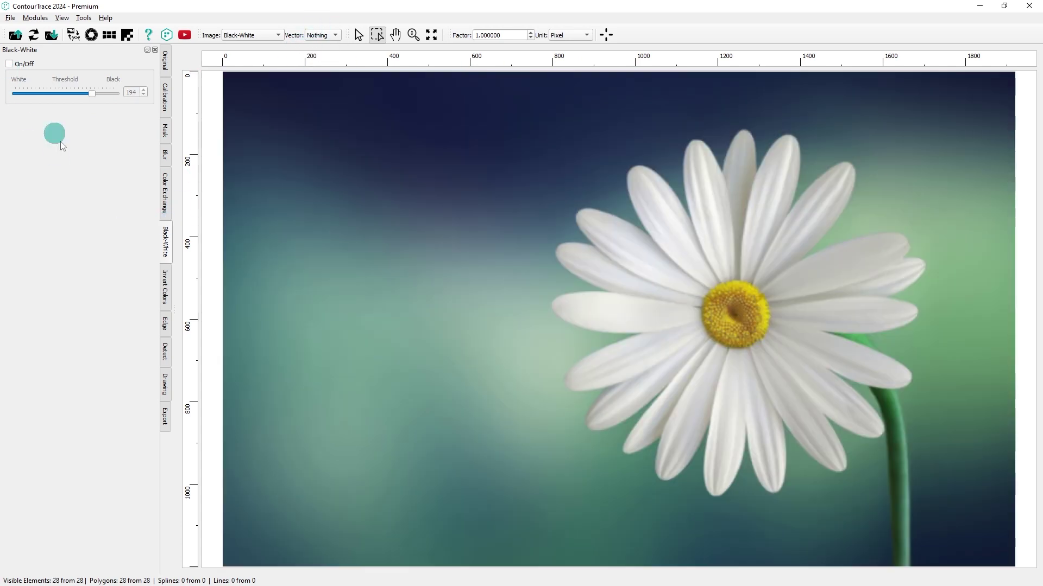
click(166, 325)
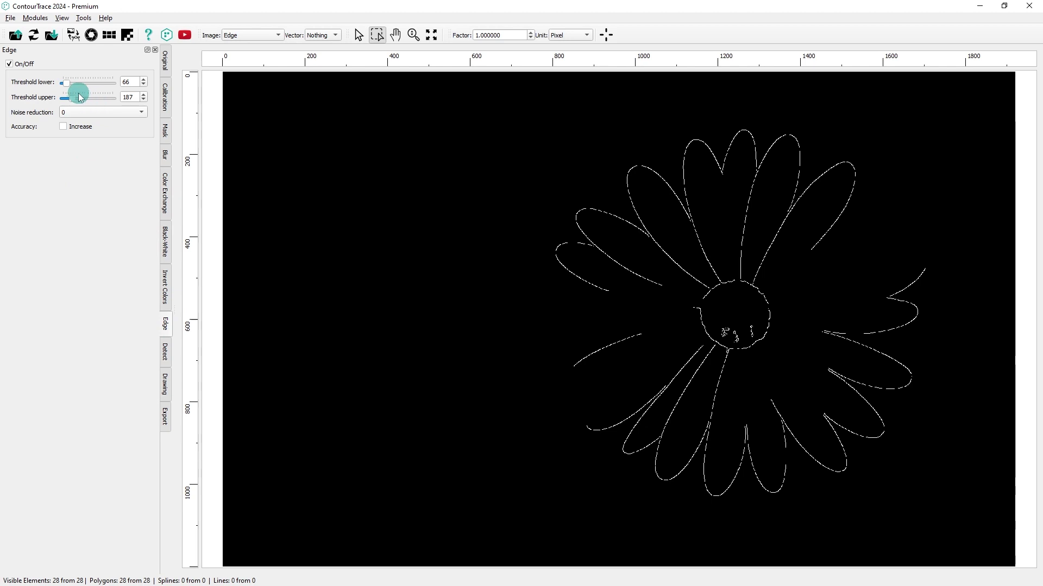
Set the edge thresholds to 20 lower and 60 upper
drag(66, 83, 84, 110)
double_click(129, 81)
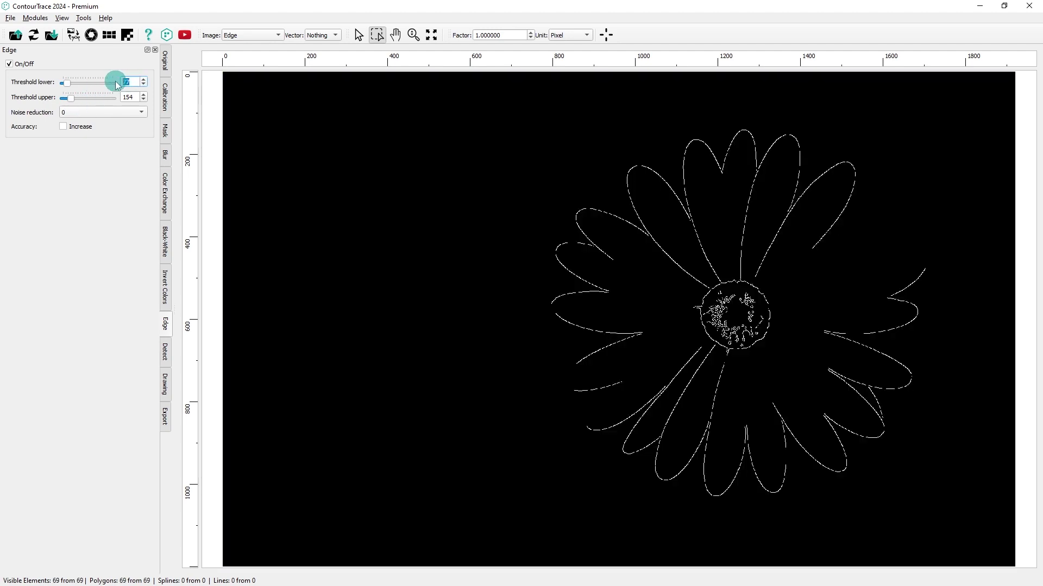
text(20)
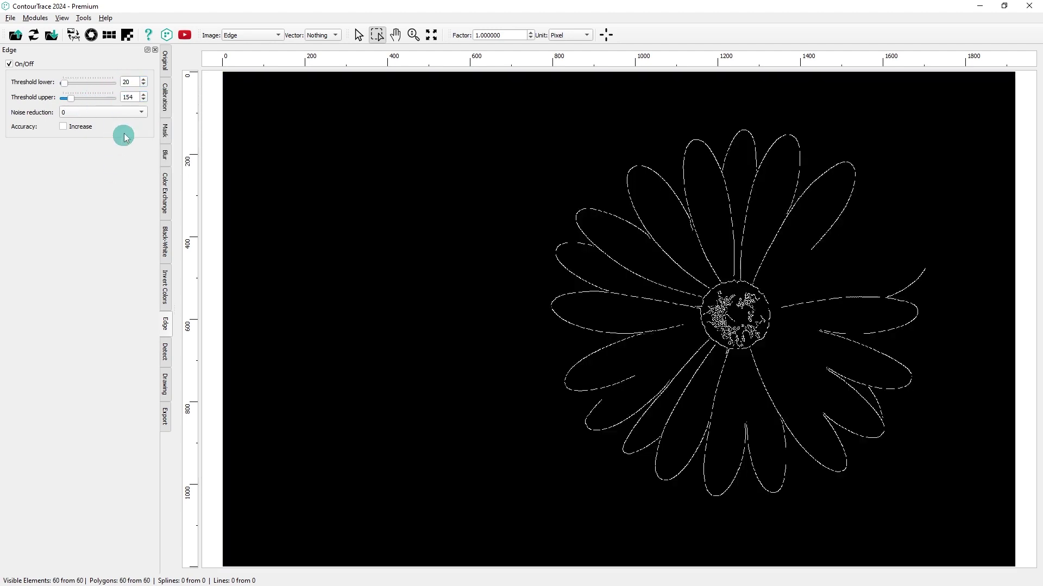
double_click(130, 97)
text(60)
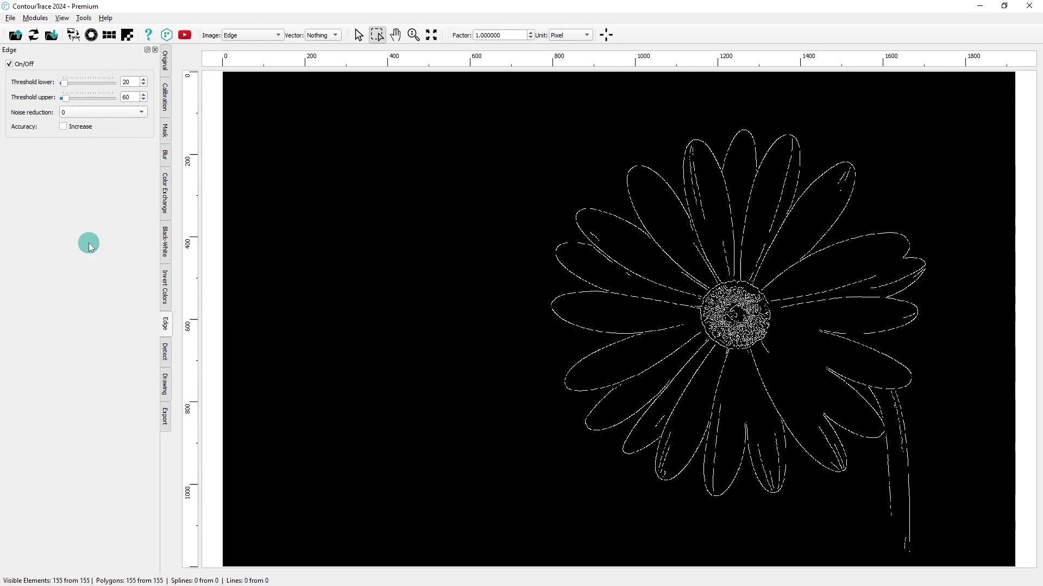
Raise edge noise reduction to 1, then 2, accepting the large contour counts
click(105, 112)
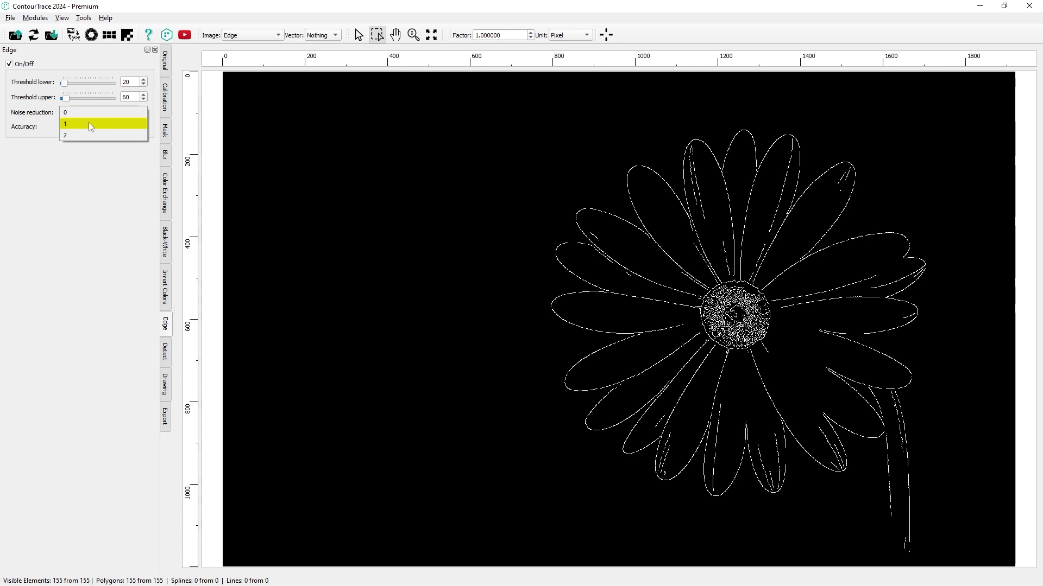
click(89, 123)
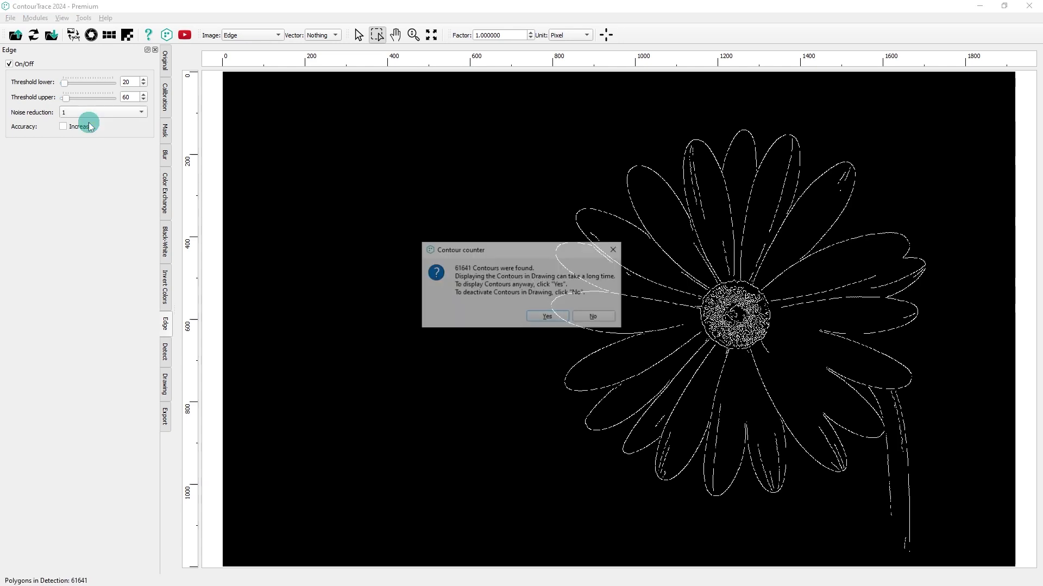
click(543, 319)
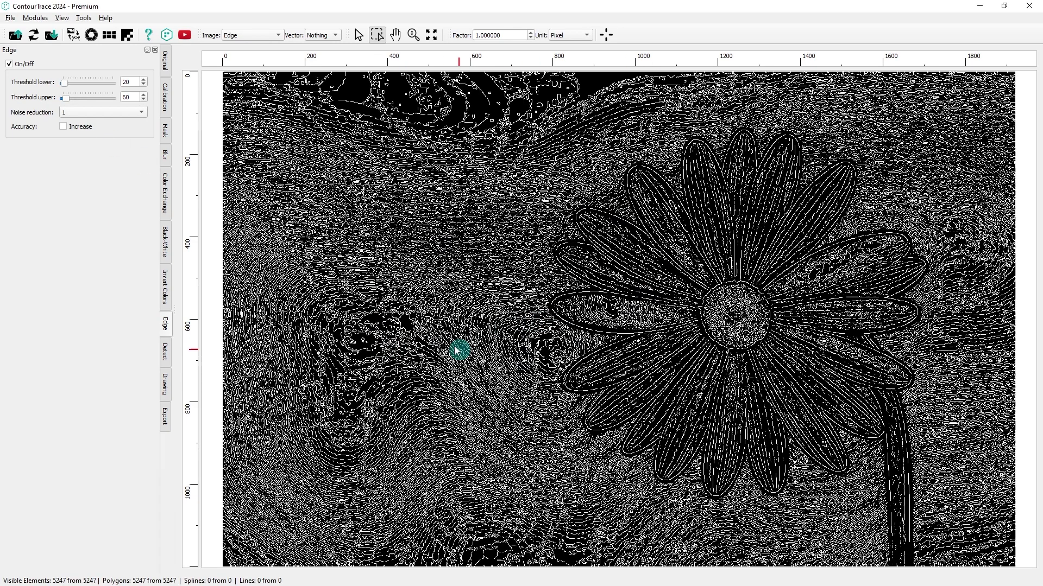
click(130, 112)
click(115, 122)
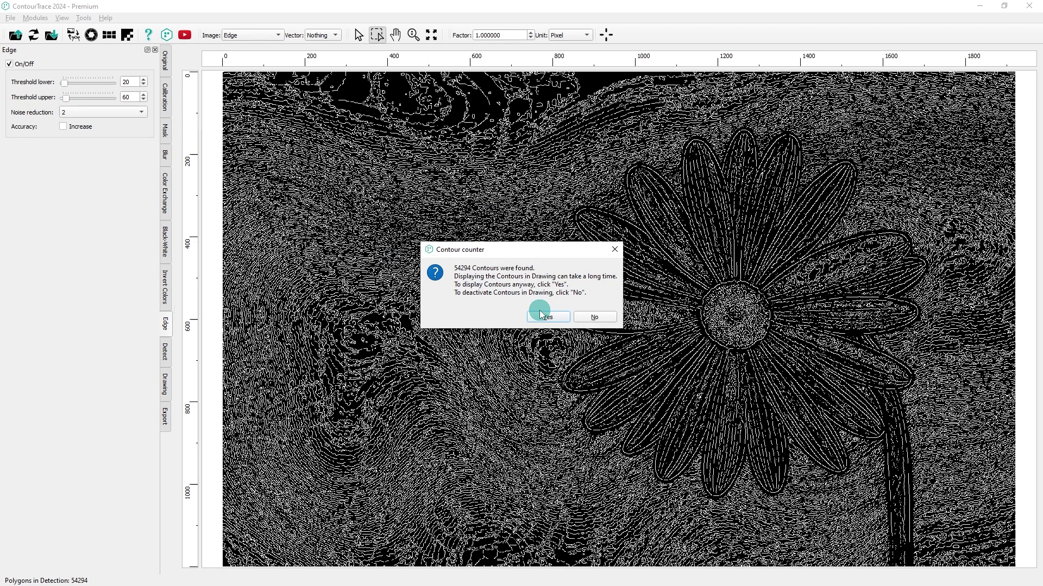
click(547, 318)
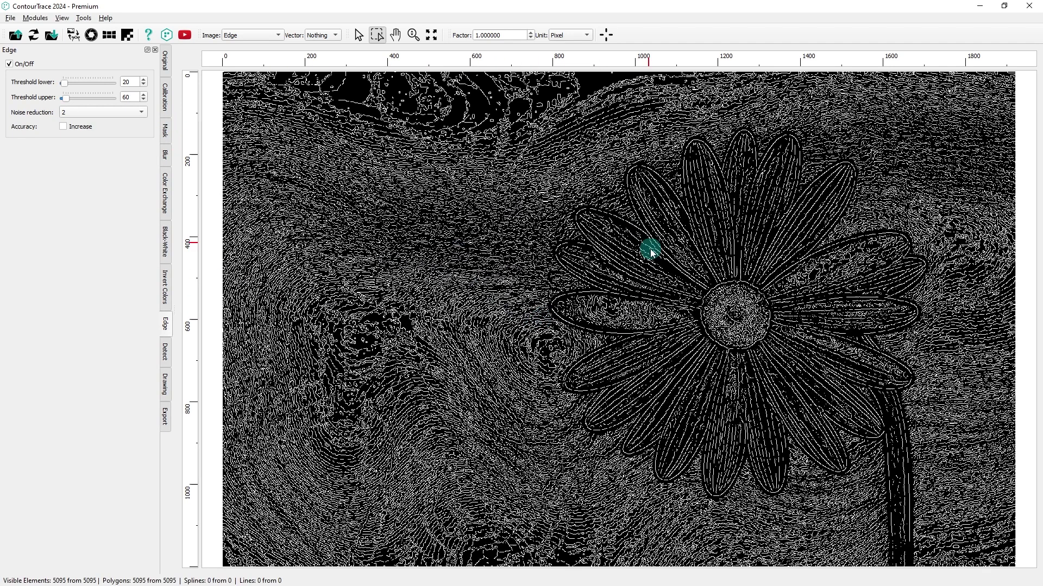
Set blur intensity to 19 and then 2, accepting the contour-count prompts
click(167, 159)
drag(22, 94, 81, 94)
click(547, 318)
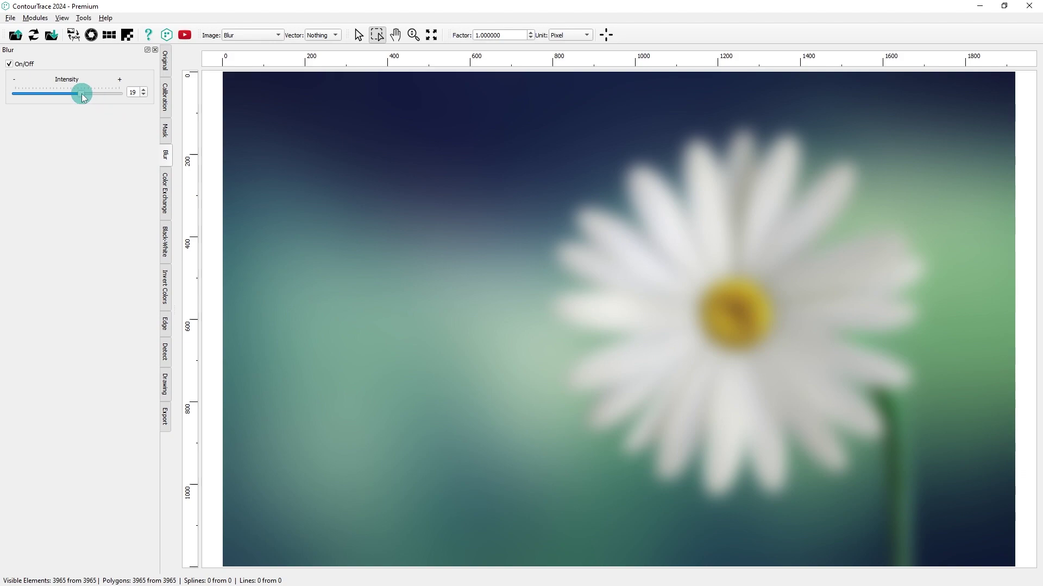
double_click(132, 92)
text(2)
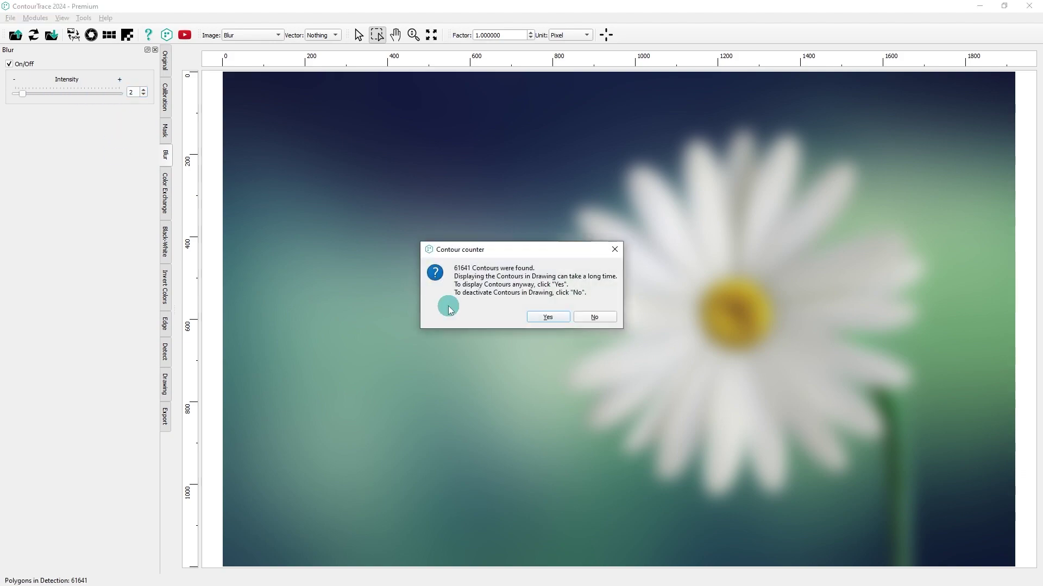
click(547, 317)
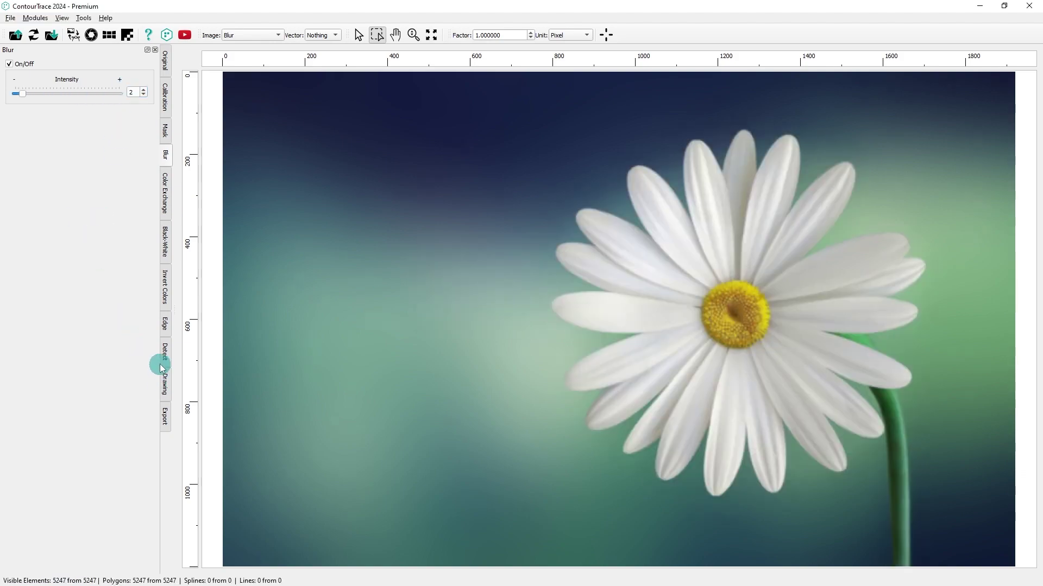
Reset edge noise reduction to 0
click(166, 327)
click(119, 114)
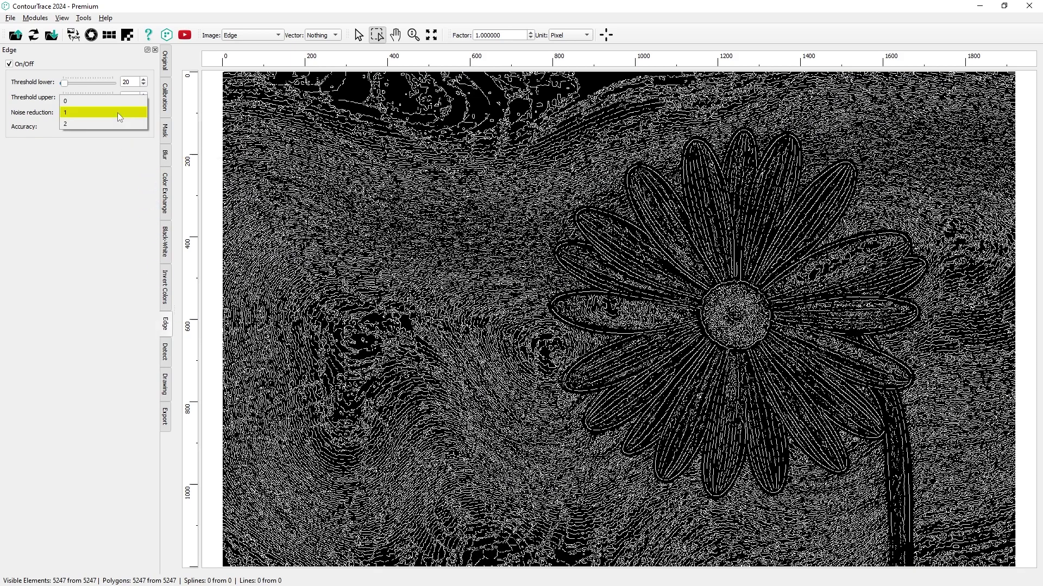
click(67, 101)
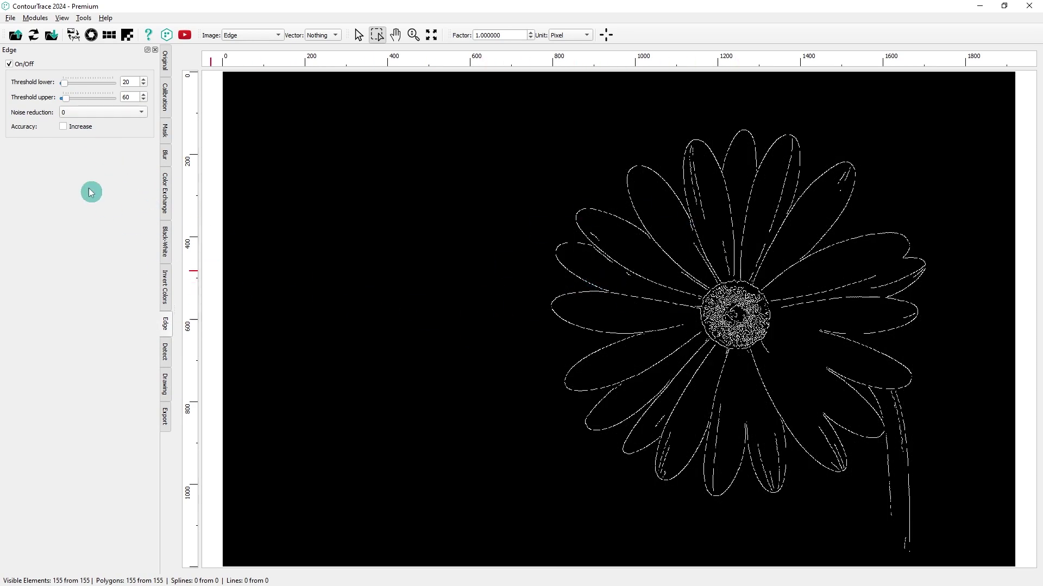
Switch on Increase accuracy, reducing the daisy's edge outline to 114 polygons
click(64, 129)
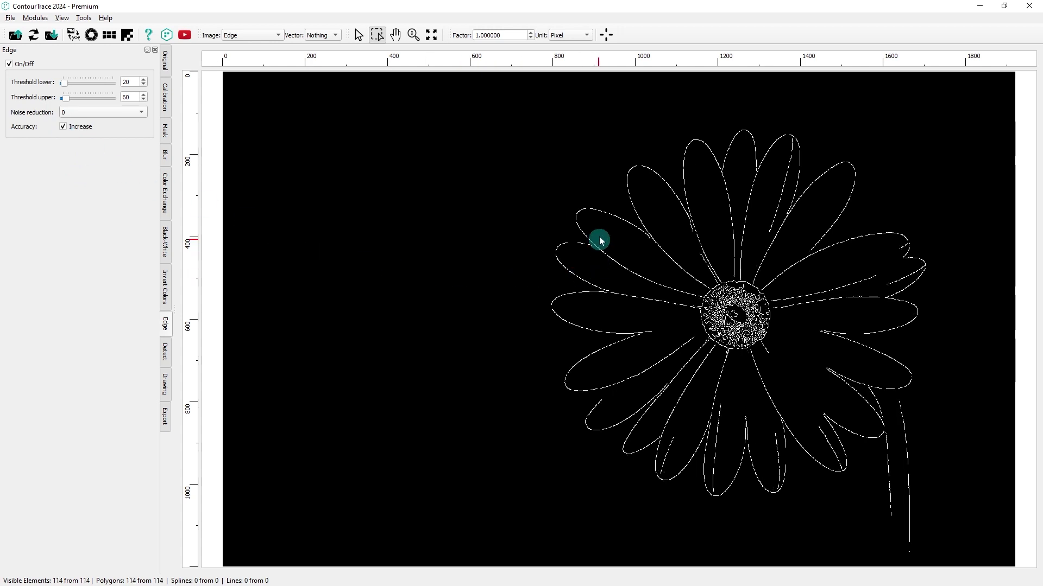